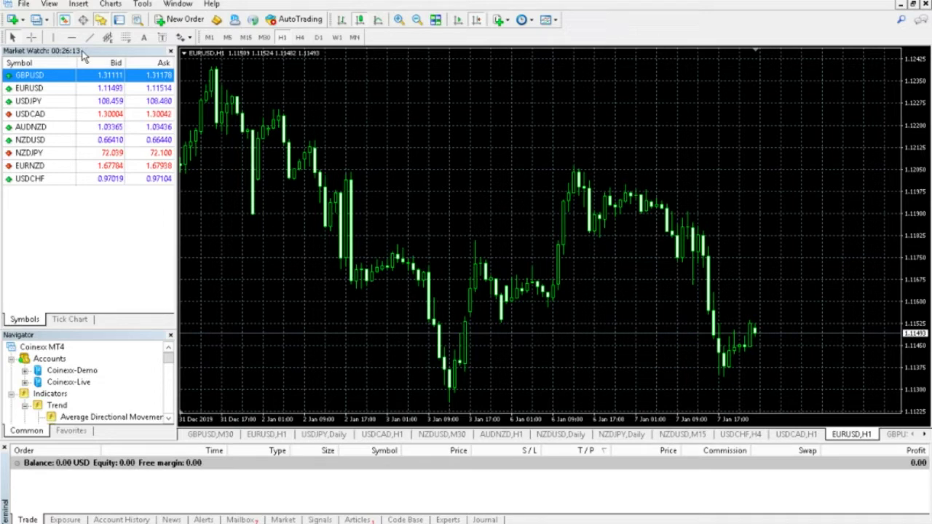
Add the USDCAD symbol to the Market Watch list
{"action": "left_click", "coordinate": [32, 191]}
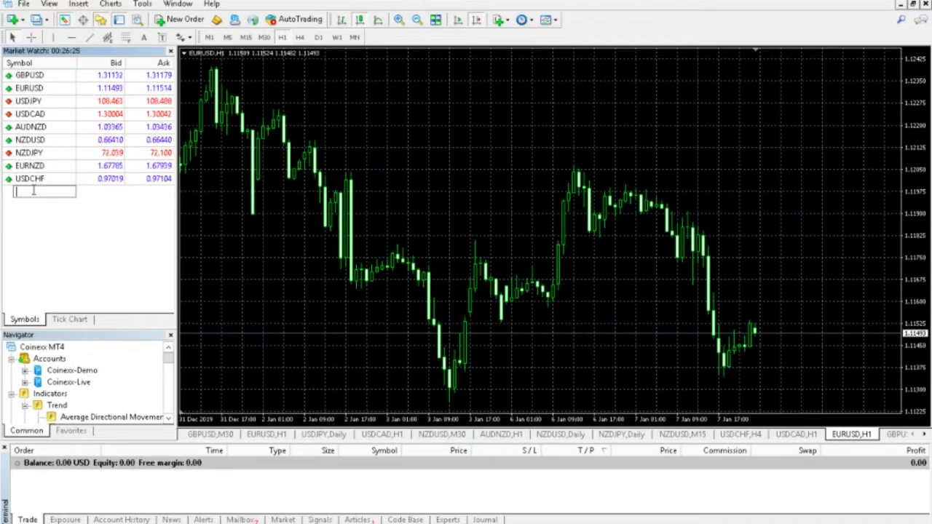
{"action": "type", "text": "USDCAD"}
{"action": "key", "text": "Return"}
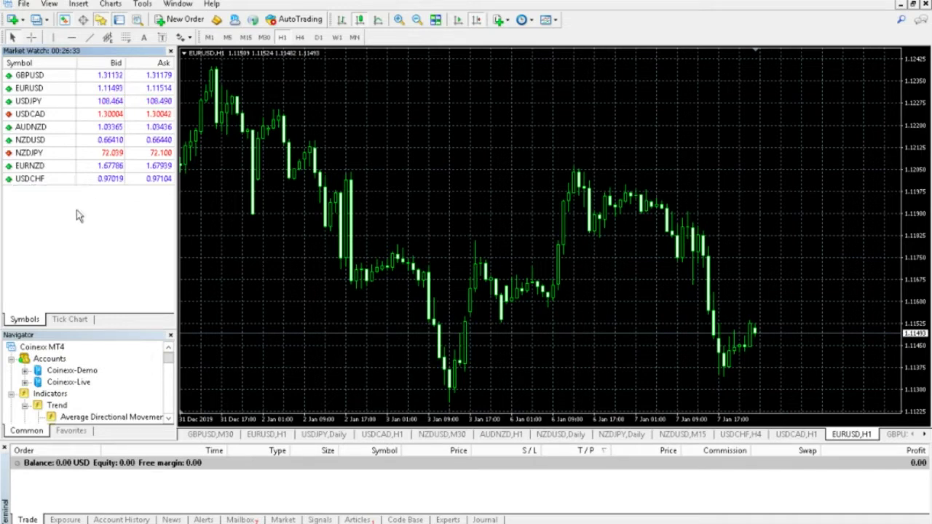
Open a USDCAD price chart window from the Market Watch menu
{"action": "right_click", "coordinate": [40, 117]}
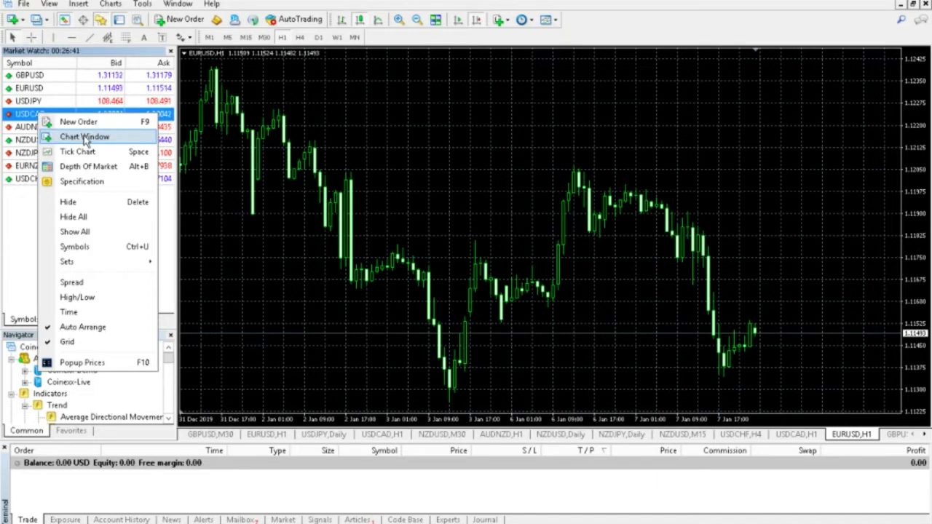
{"action": "left_click", "coordinate": [85, 138]}
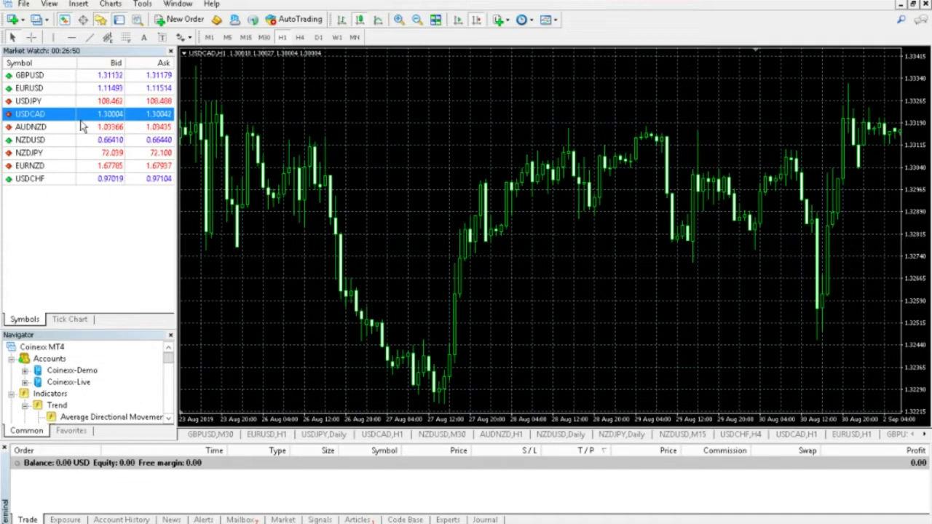
{"action": "right_click", "coordinate": [56, 116]}
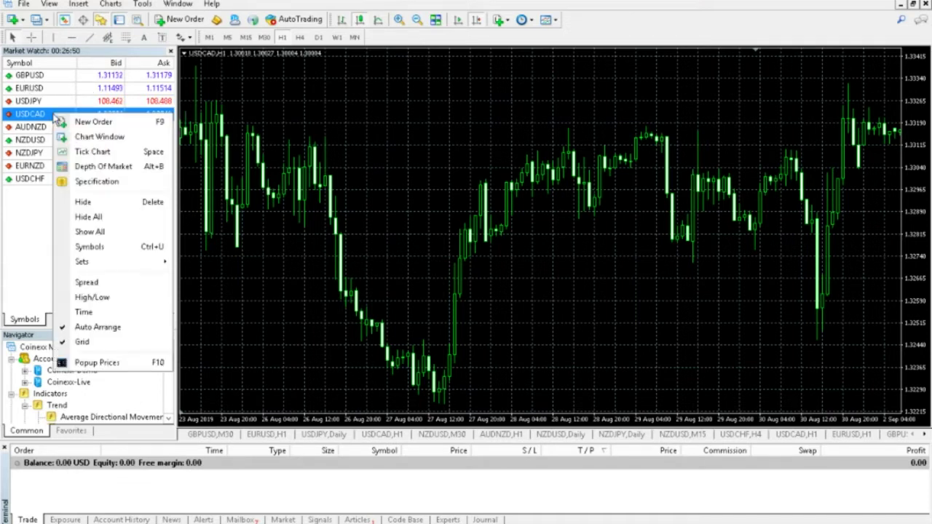
{"action": "left_click", "coordinate": [98, 137]}
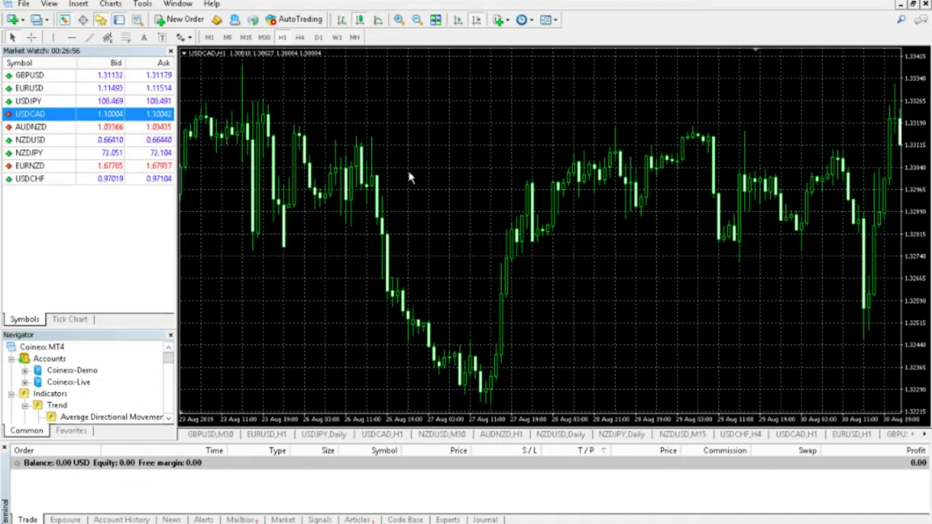
{"action": "mouse_move", "coordinate": [334, 177]}
Cycle the USDCAD chart through M30, M15, H4, D1, W1 and M1, ending on H1
{"action": "left_click", "coordinate": [263, 37]}
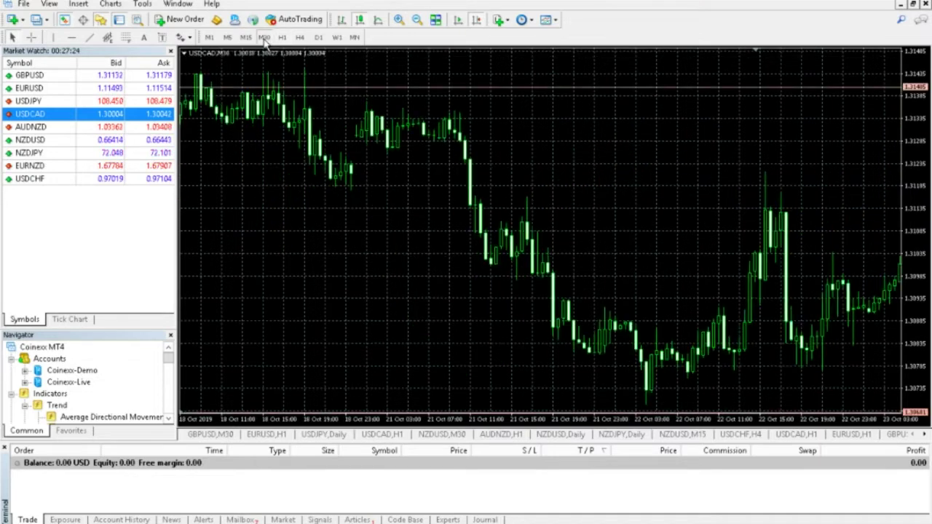
{"action": "left_click", "coordinate": [245, 37]}
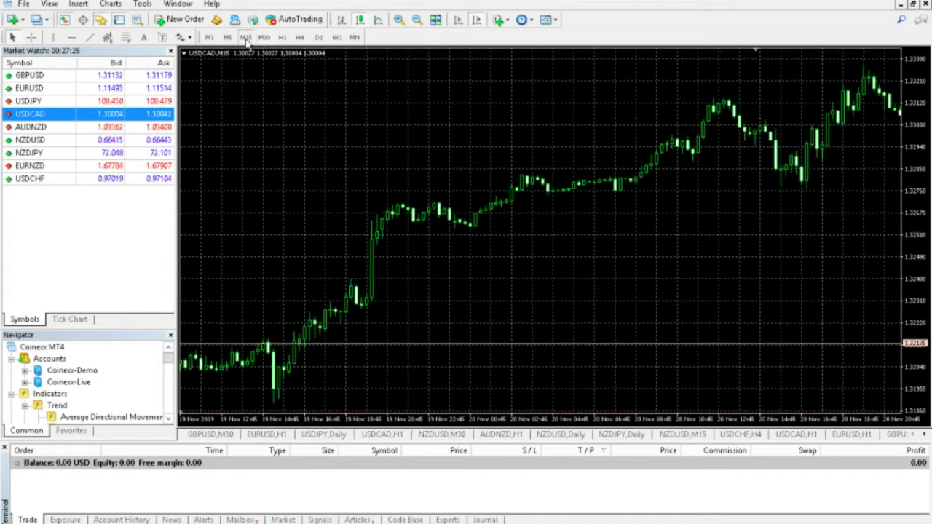
{"action": "left_click", "coordinate": [300, 37]}
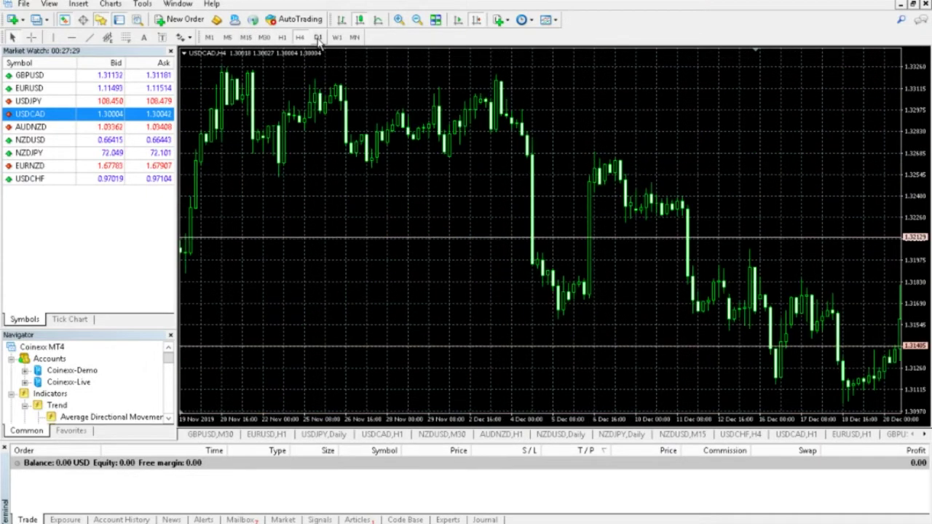
{"action": "left_click", "coordinate": [318, 37]}
{"action": "left_click", "coordinate": [336, 37]}
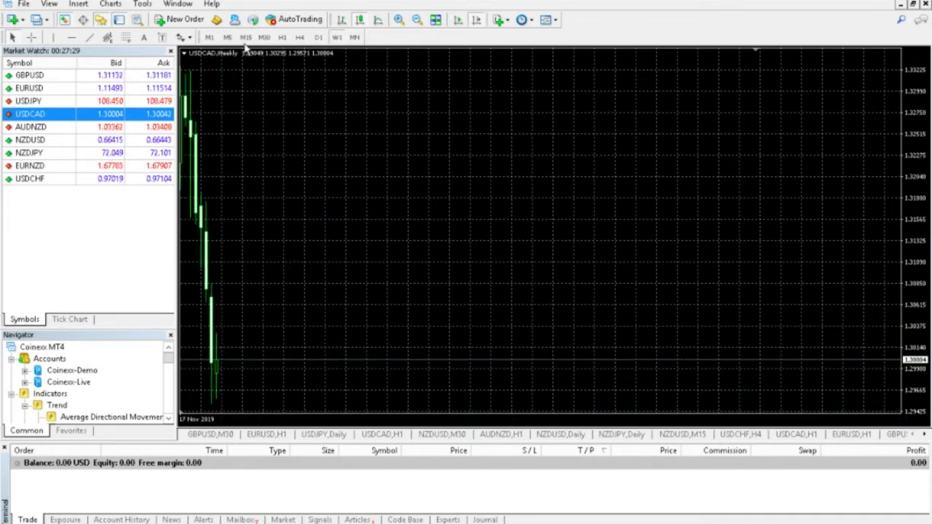
{"action": "left_click", "coordinate": [209, 37]}
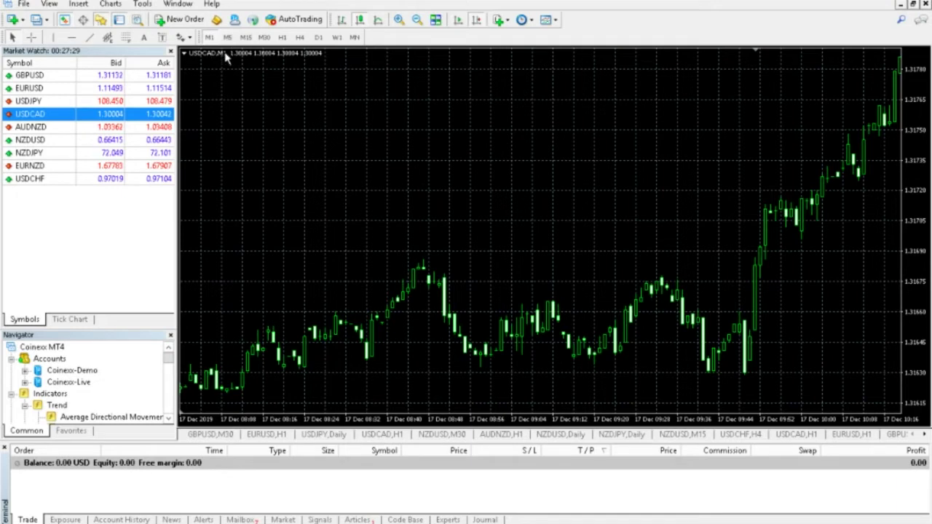
{"action": "left_click", "coordinate": [282, 37]}
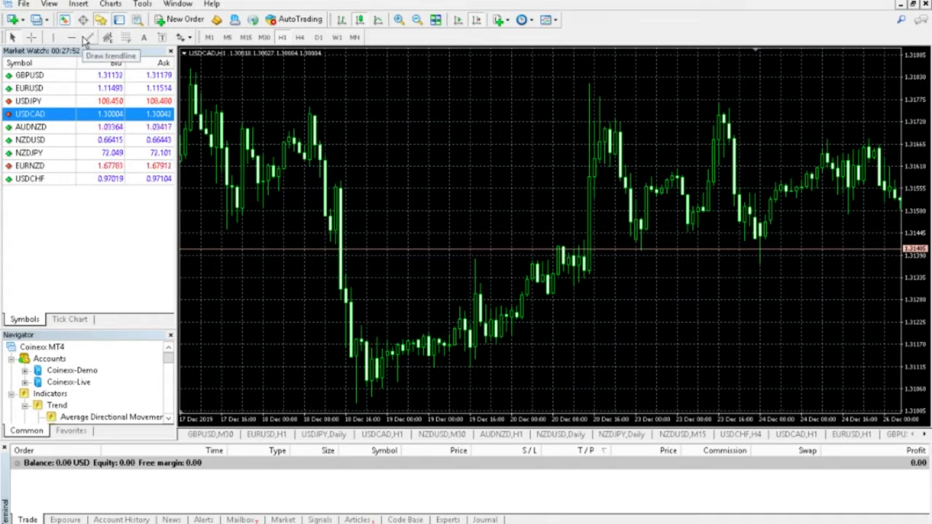
Draw a trendline from the 18 Dec low, a horizontal line near 1.31795, and a vertical date line
{"action": "left_click", "coordinate": [86, 37]}
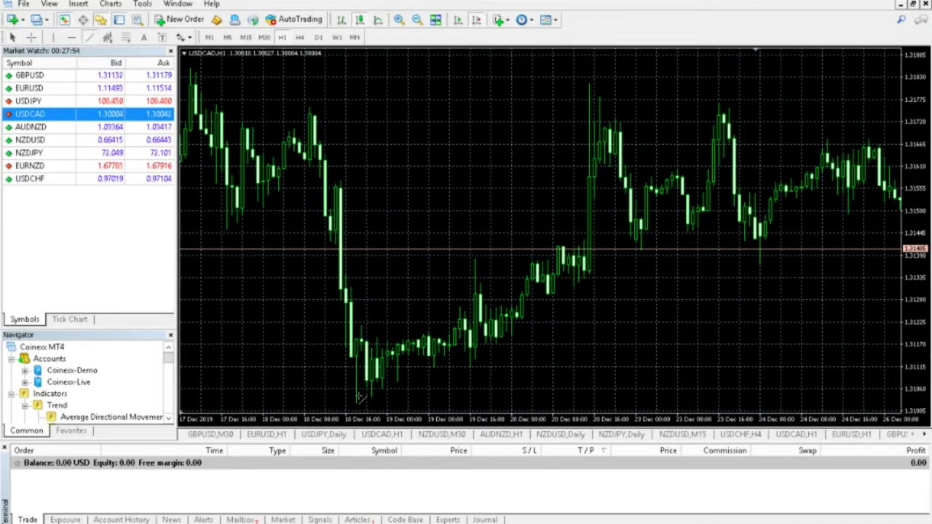
{"action": "mouse_move", "coordinate": [356, 402]}
{"action": "left_mouse_down"}
{"action": "mouse_move", "coordinate": [451, 371]}
{"action": "mouse_move", "coordinate": [463, 357]}
{"action": "left_mouse_up"}
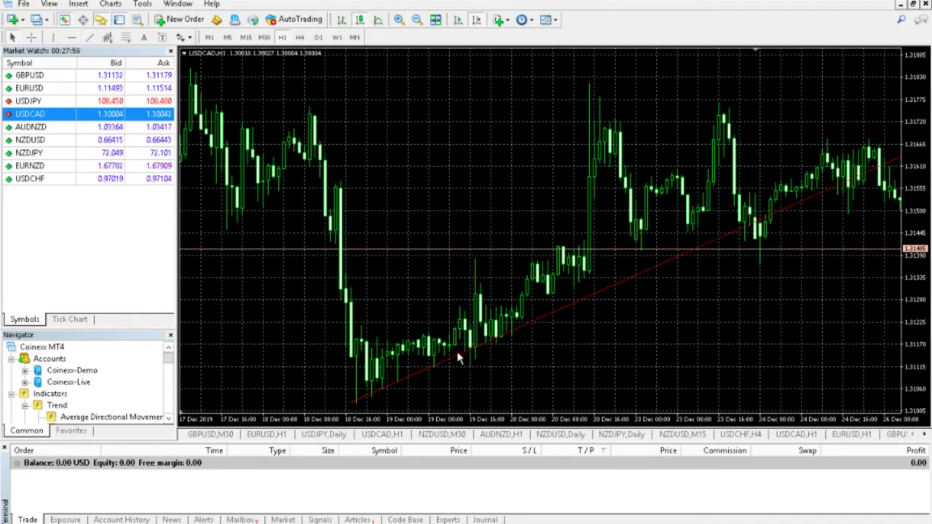
{"action": "left_click", "coordinate": [72, 37]}
{"action": "left_click", "coordinate": [368, 91]}
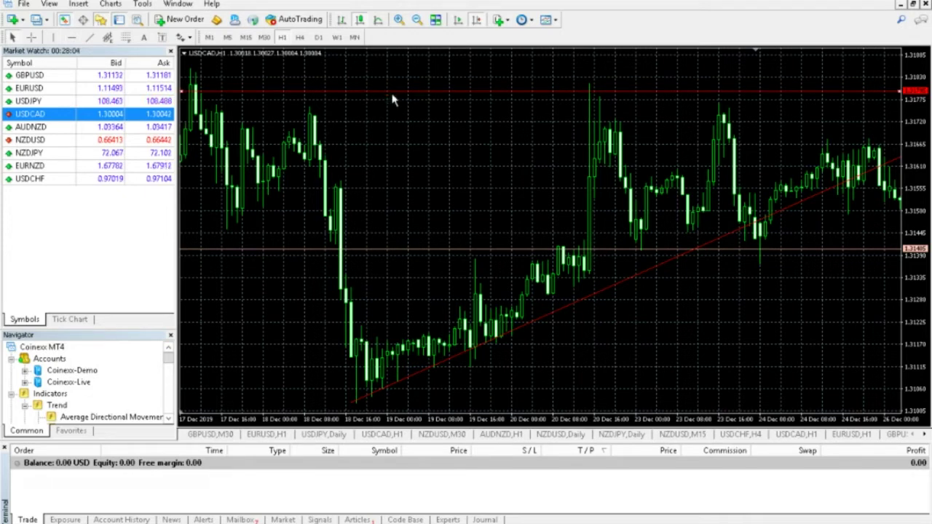
{"action": "mouse_move", "coordinate": [390, 93]}
{"action": "left_mouse_down"}
{"action": "mouse_move", "coordinate": [391, 110]}
{"action": "mouse_move", "coordinate": [390, 93]}
{"action": "left_mouse_up"}
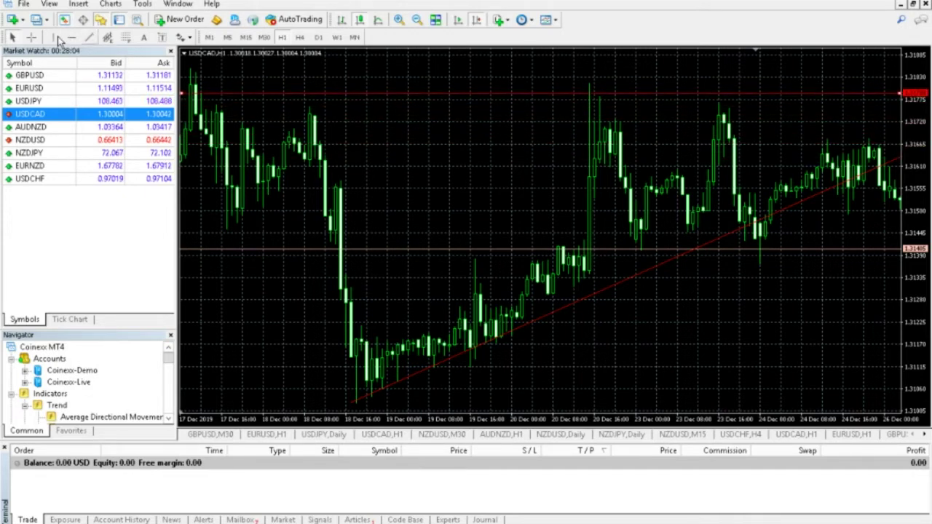
{"action": "left_click", "coordinate": [429, 148]}
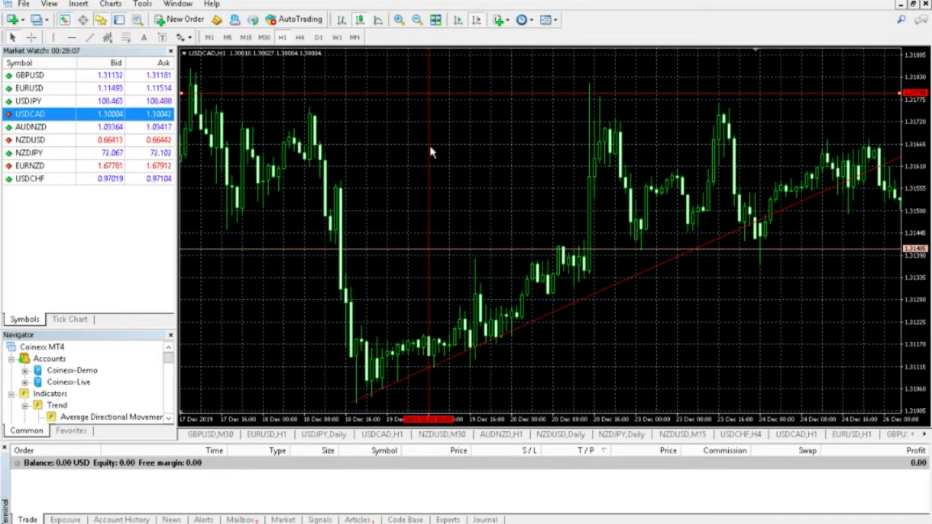
{"action": "mouse_move", "coordinate": [429, 161]}
{"action": "left_mouse_down"}
{"action": "mouse_move", "coordinate": [453, 163]}
{"action": "mouse_move", "coordinate": [418, 162]}
{"action": "left_mouse_up"}
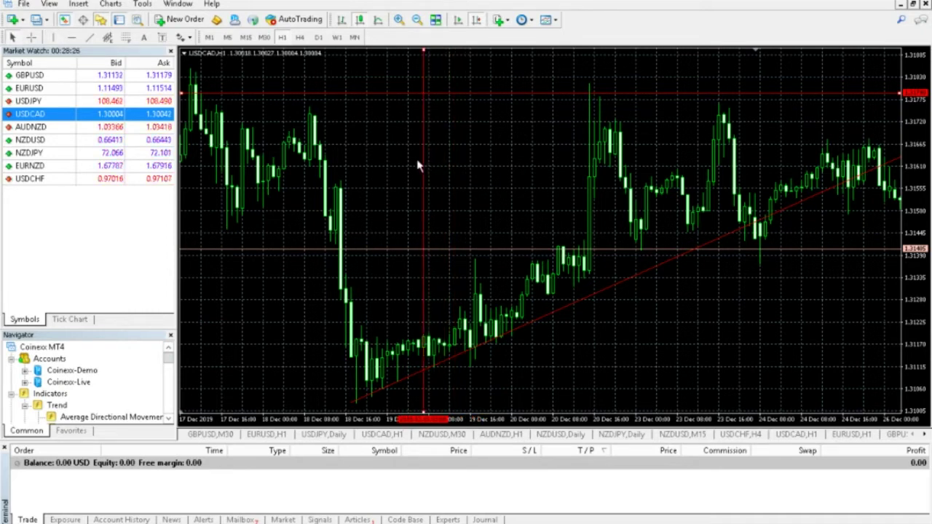
{"action": "left_click", "coordinate": [30, 38]}
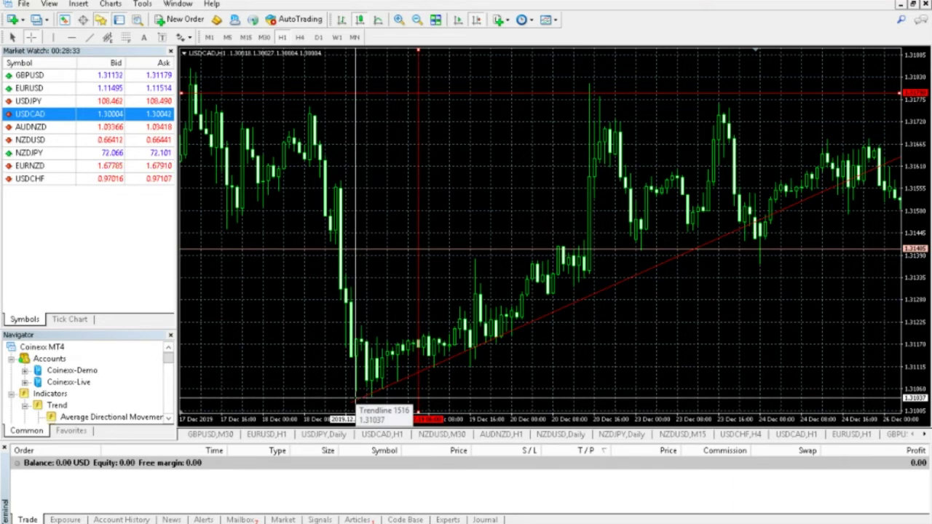
{"action": "left_click_drag", "start_coordinate": [355, 400], "coordinate": [590, 84]}
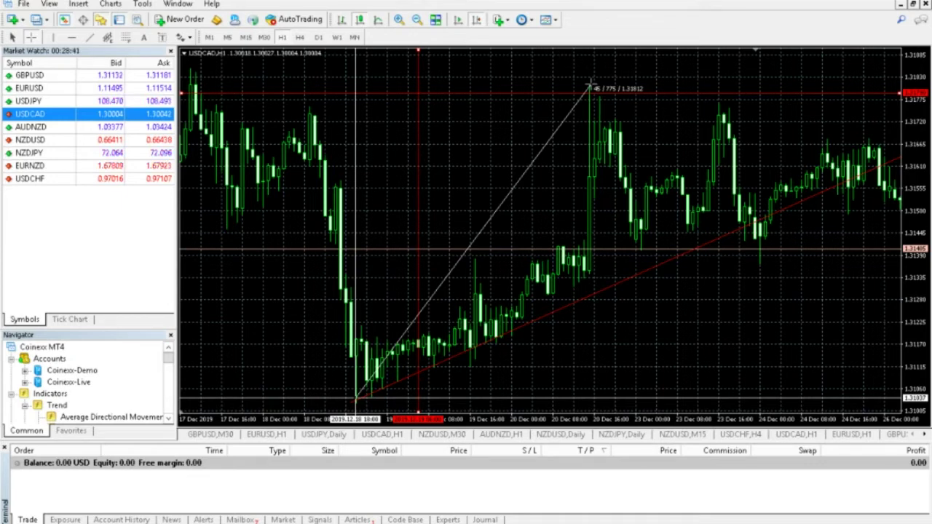
{"action": "left_click_drag", "start_coordinate": [576, 102], "coordinate": [476, 262]}
{"action": "left_click_drag", "start_coordinate": [533, 208], "coordinate": [593, 121]}
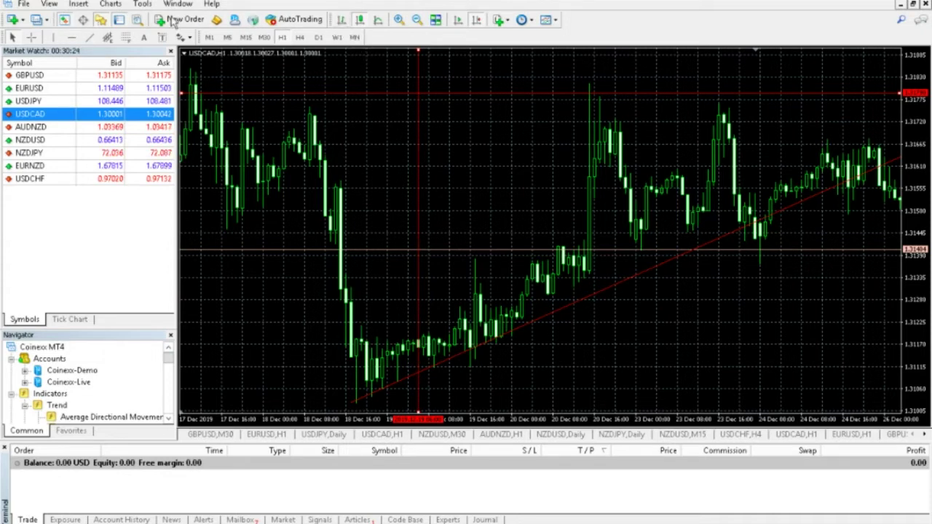
{"action": "left_click", "coordinate": [344, 21]}
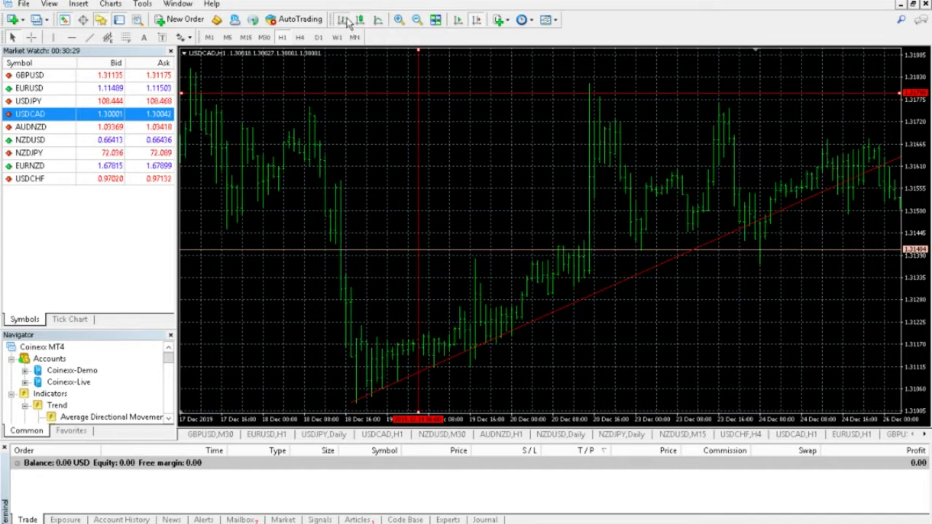
{"action": "left_click", "coordinate": [359, 21]}
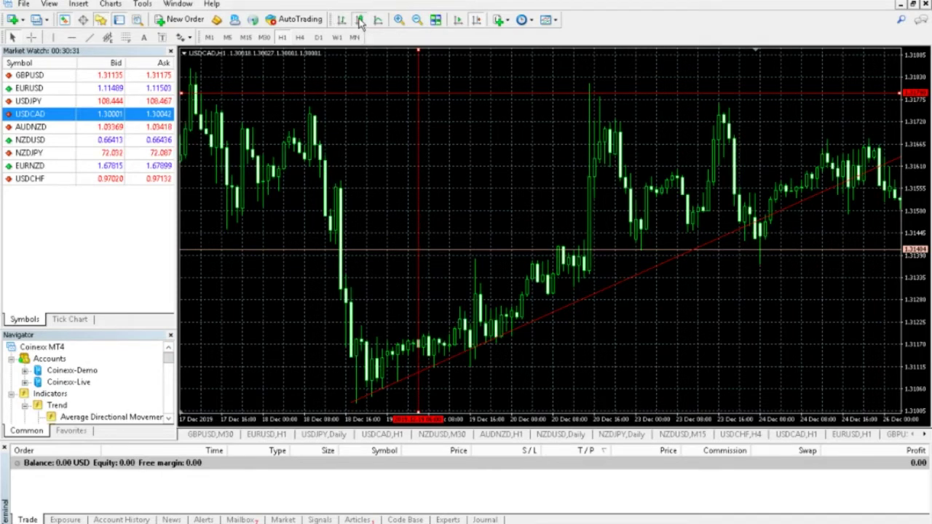
{"action": "left_click", "coordinate": [378, 21]}
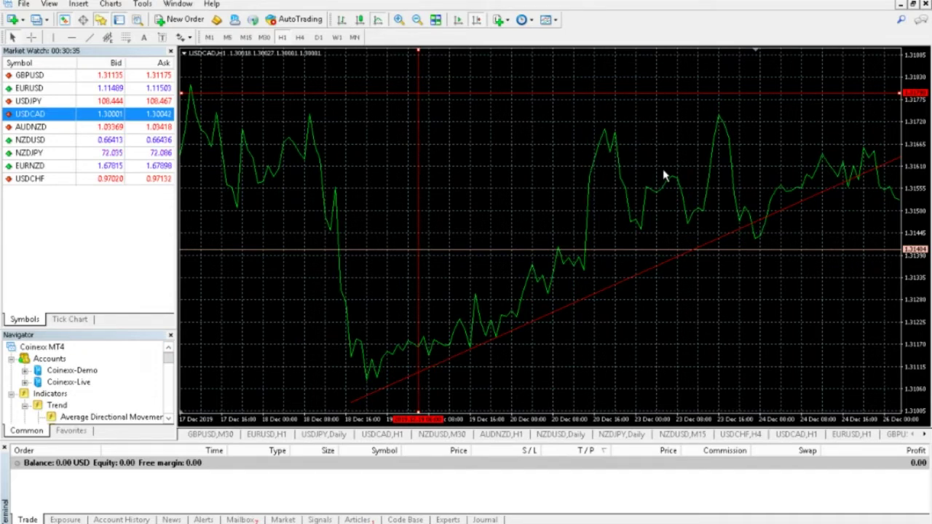
{"action": "left_click", "coordinate": [398, 19]}
{"action": "left_click", "coordinate": [399, 20]}
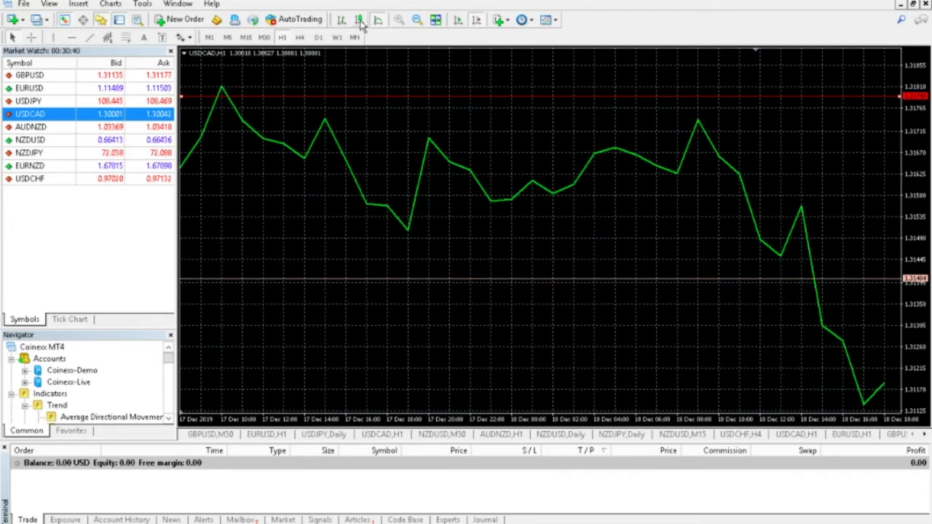
{"action": "left_click", "coordinate": [360, 19]}
{"action": "left_click", "coordinate": [416, 20]}
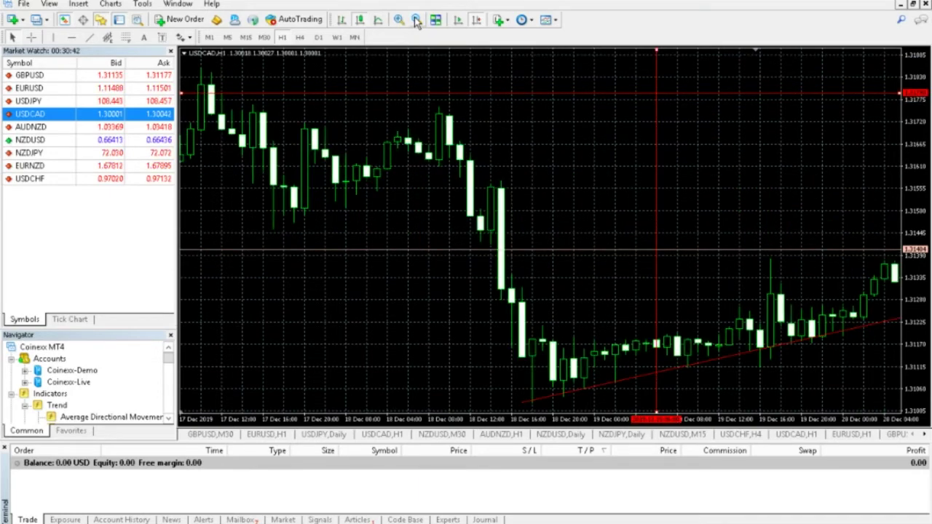
{"action": "left_click", "coordinate": [415, 20]}
{"action": "left_click", "coordinate": [416, 19]}
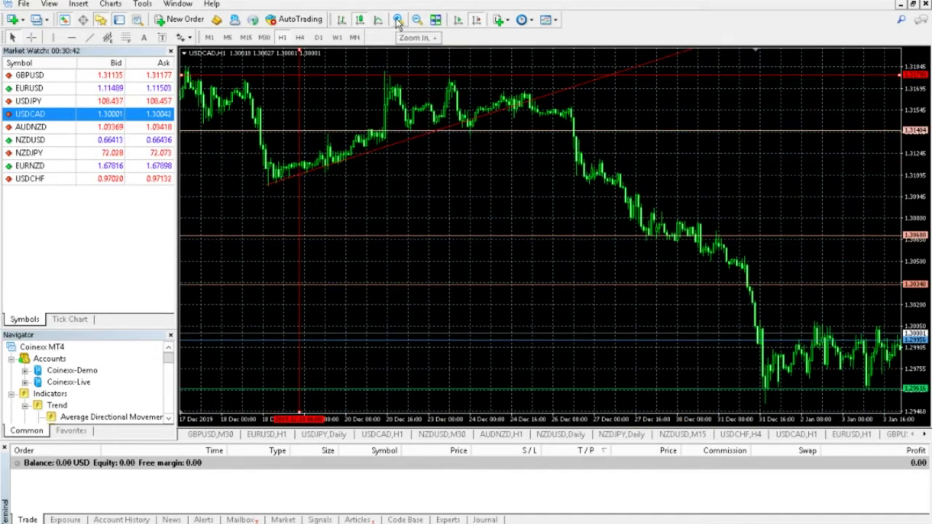
{"action": "left_click", "coordinate": [399, 20]}
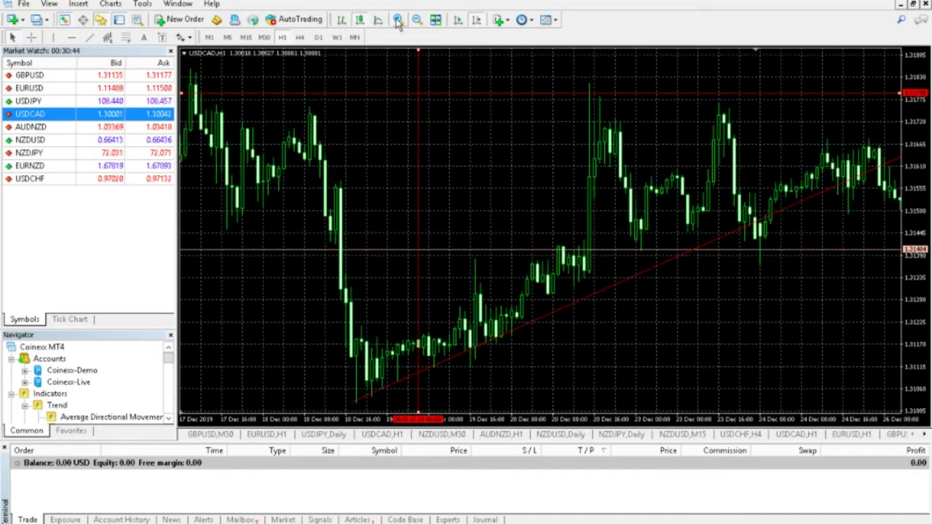
Tile all chart windows, then enlarge the GBPUSD M30 chart
{"action": "left_click", "coordinate": [435, 20]}
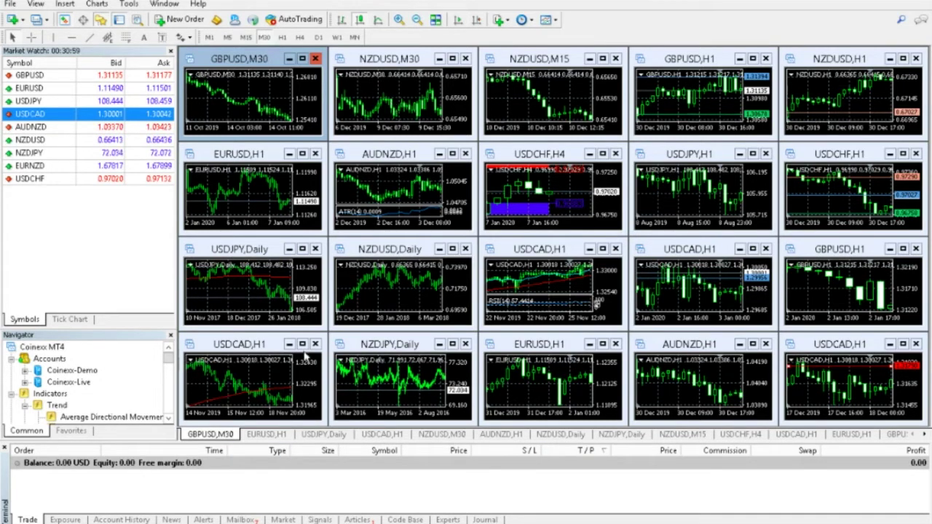
{"action": "left_click", "coordinate": [302, 59]}
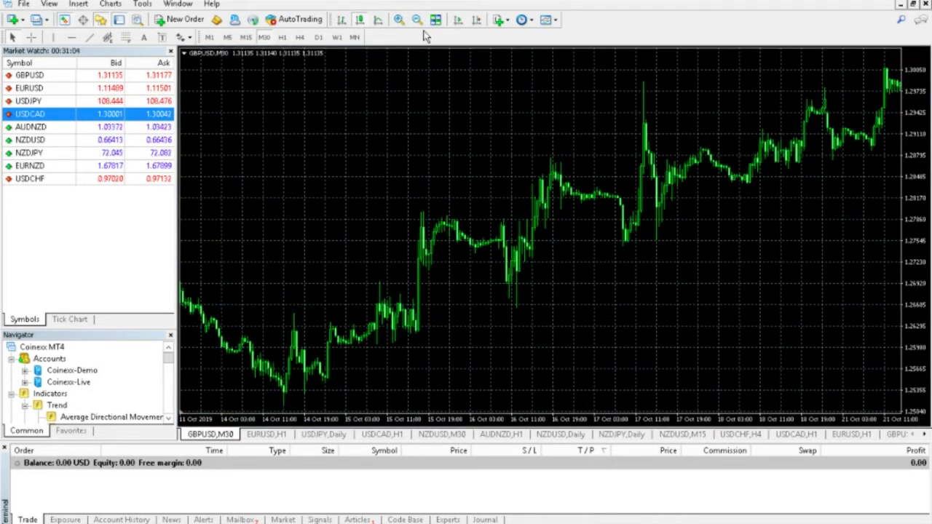
Pan GBPUSD M30 back to late December, then return to the latest bars with Chart Shift on
{"action": "left_click", "coordinate": [459, 22]}
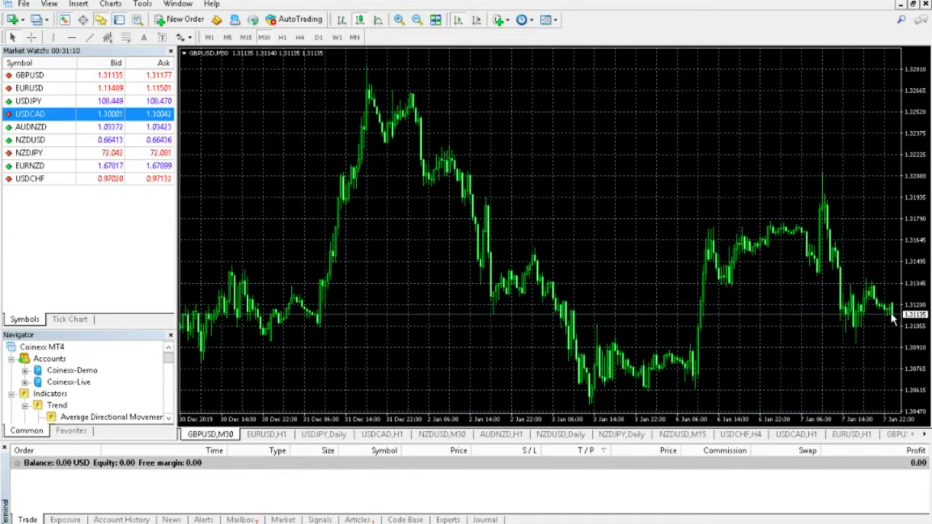
{"action": "left_click", "coordinate": [458, 22]}
{"action": "left_click_drag", "start_coordinate": [720, 192], "coordinate": [821, 183]}
{"action": "left_click_drag", "start_coordinate": [603, 164], "coordinate": [703, 160]}
{"action": "left_click_drag", "start_coordinate": [575, 142], "coordinate": [753, 140]}
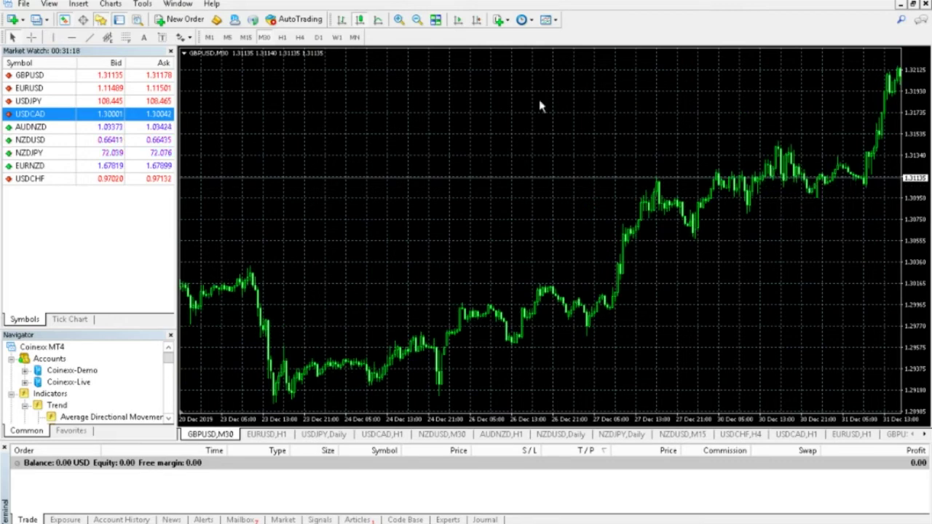
{"action": "left_click", "coordinate": [458, 21]}
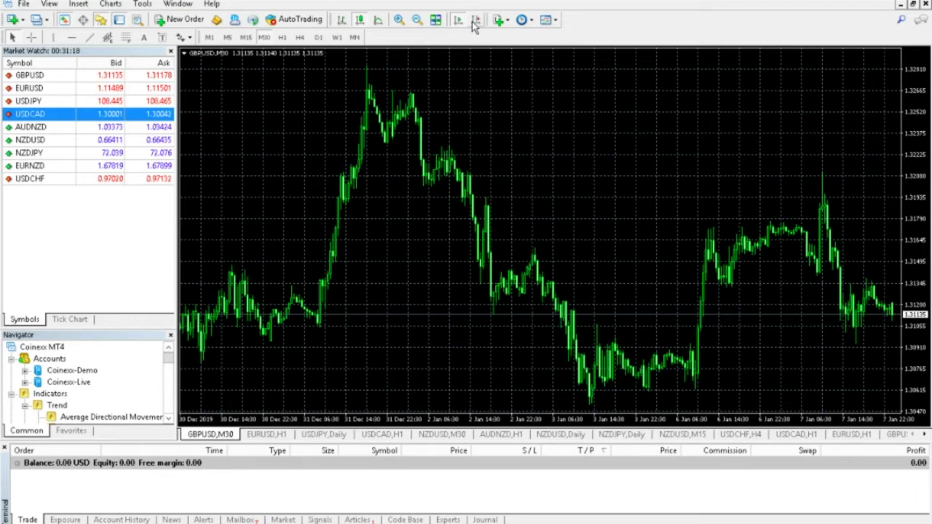
{"action": "left_click", "coordinate": [474, 20]}
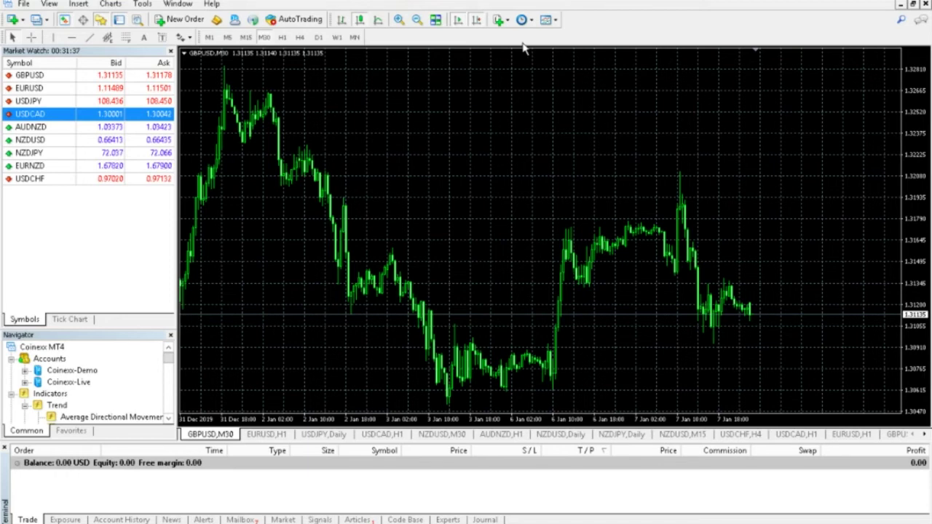
Look through the Indicators and Periods dropdowns, then open the Templates list
{"action": "left_click", "coordinate": [506, 22]}
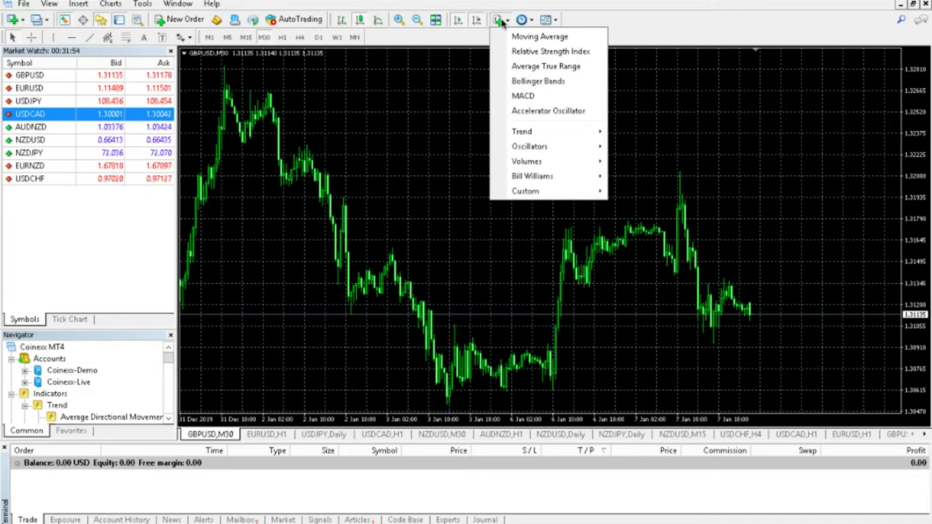
{"action": "left_click", "coordinate": [532, 22]}
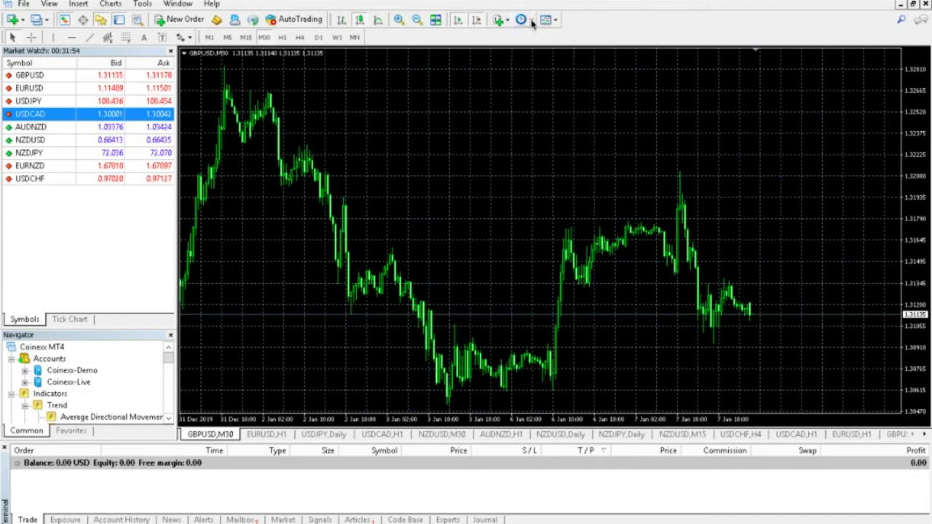
{"action": "left_click", "coordinate": [532, 23]}
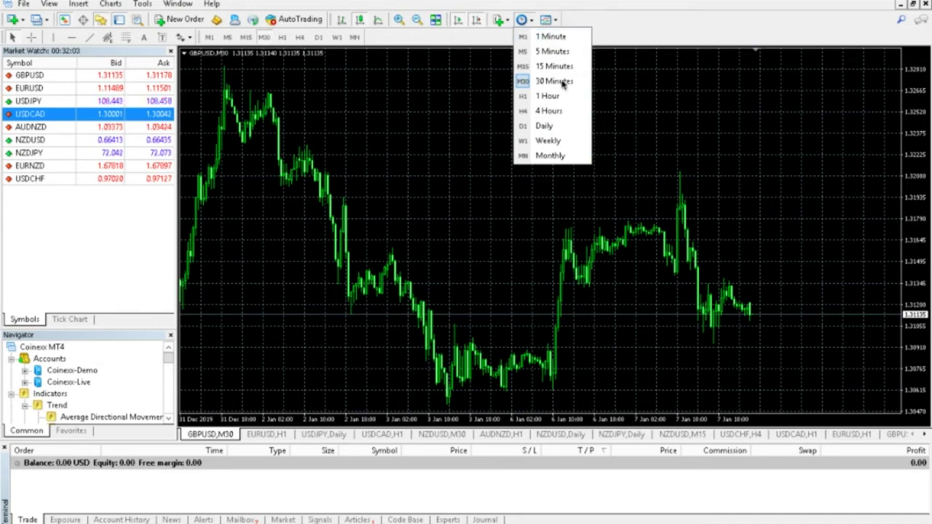
{"action": "left_click", "coordinate": [558, 22]}
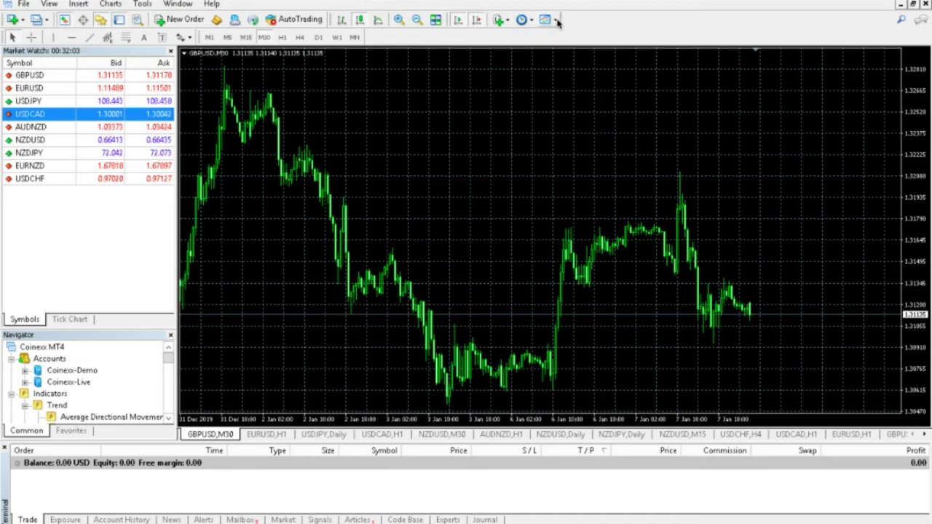
{"action": "left_click", "coordinate": [557, 21]}
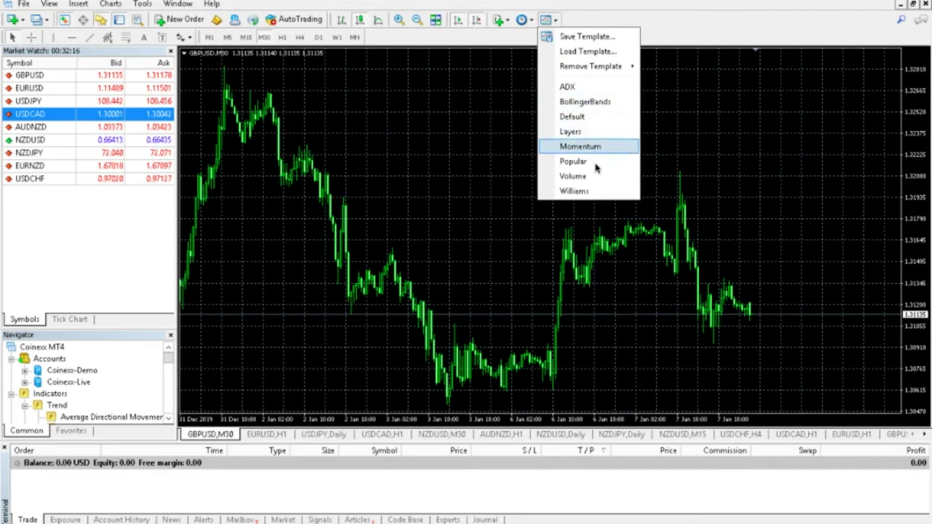
Close the Templates list without loading a template
{"action": "left_click", "coordinate": [693, 16]}
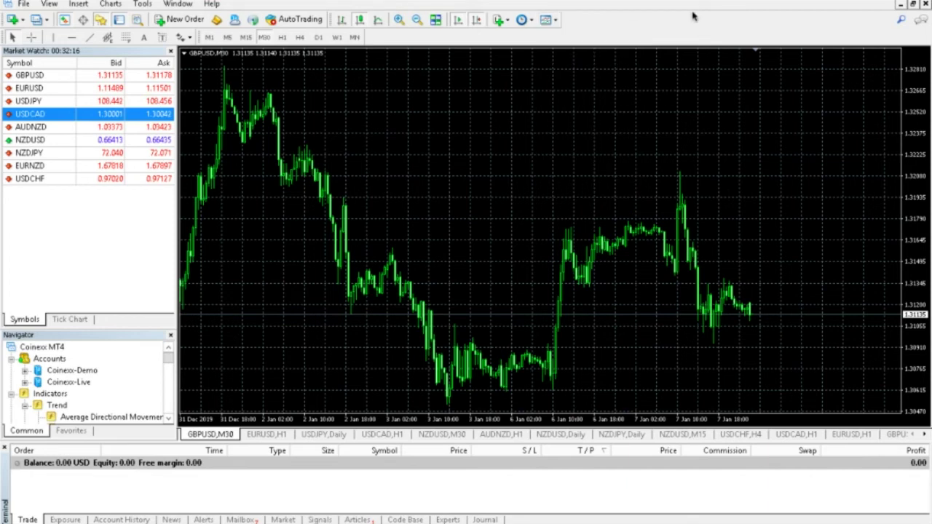